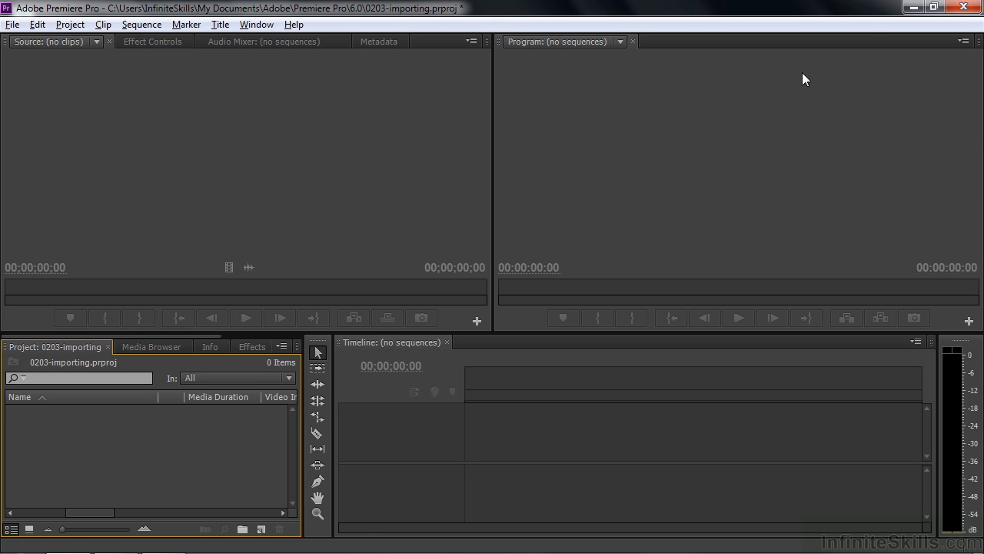
Step: Switch to the desktop, open Removable Disk (F:) in Windows Explorer, and inspect its MISC and DCIM\100GOPRO folders
click(912, 9)
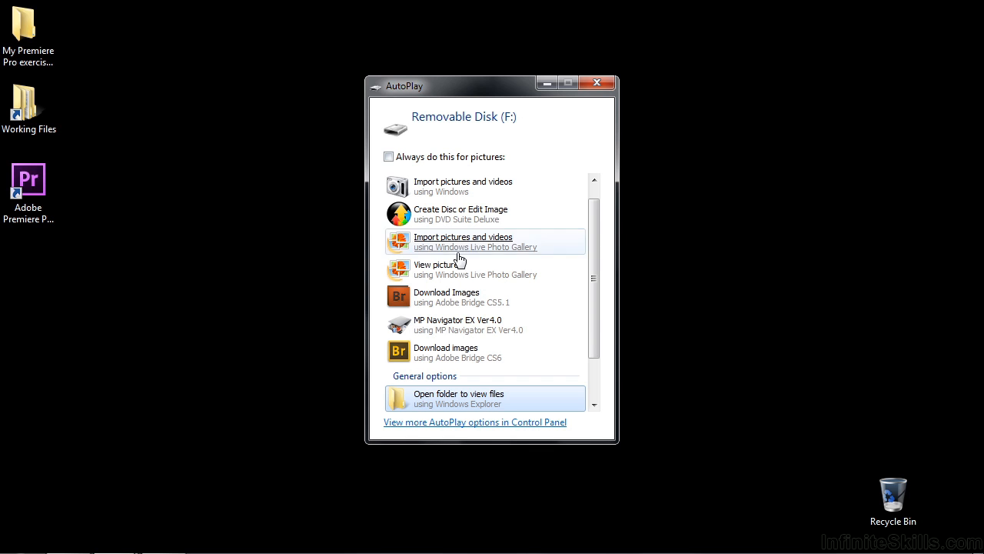
click(448, 401)
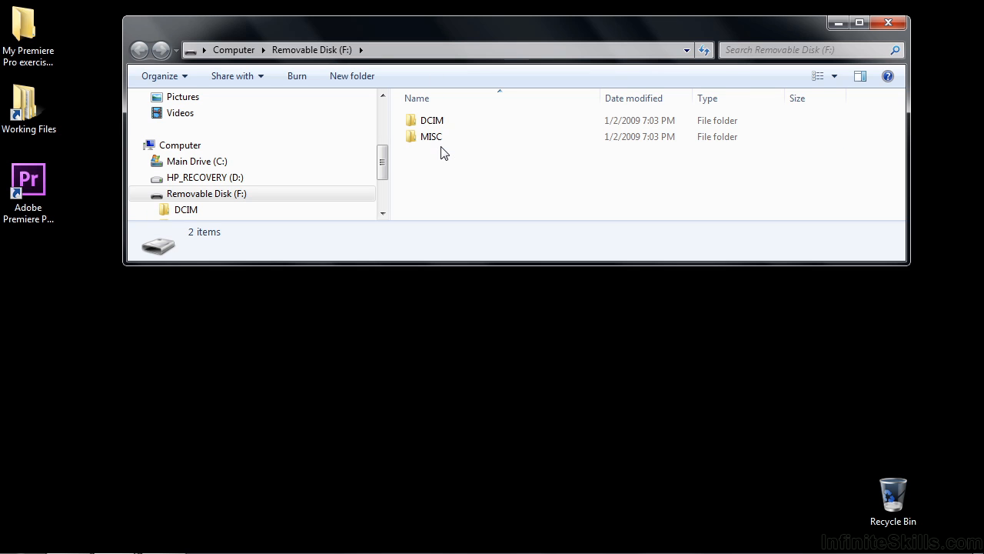
double_click(411, 140)
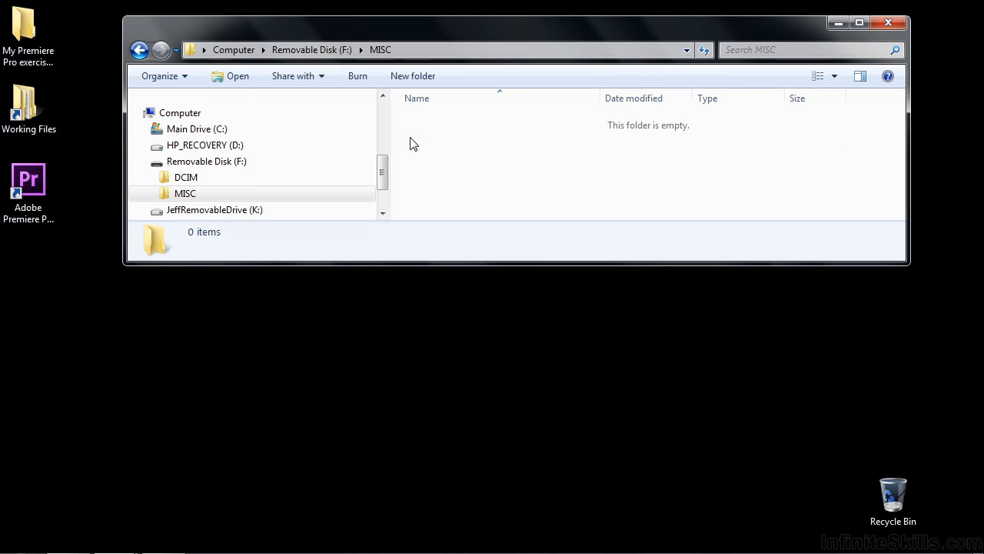
click(323, 50)
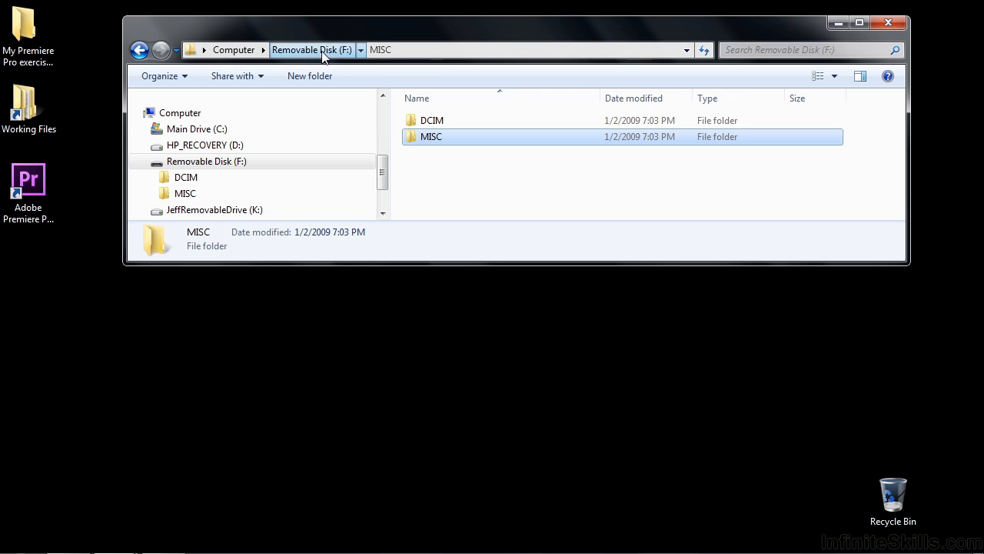
click(411, 126)
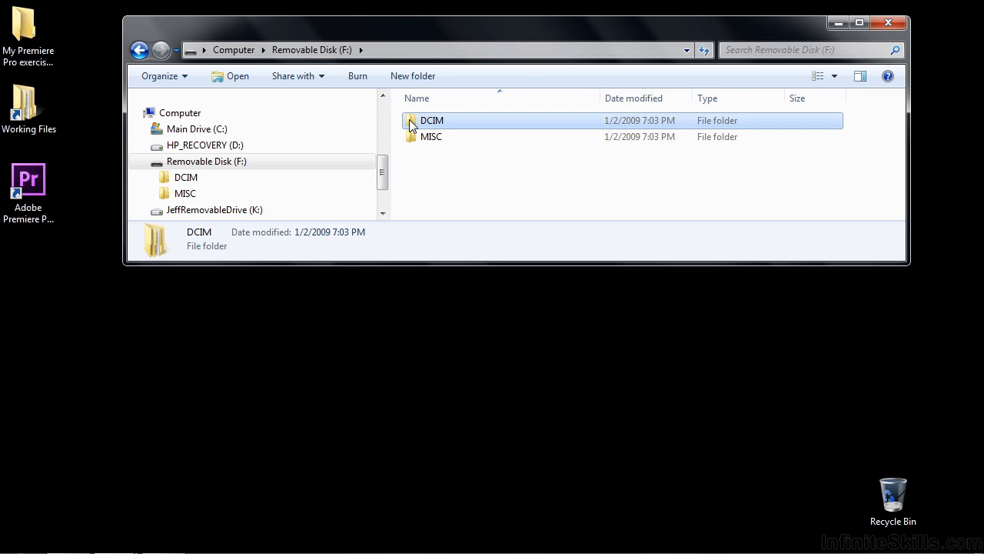
double_click(411, 126)
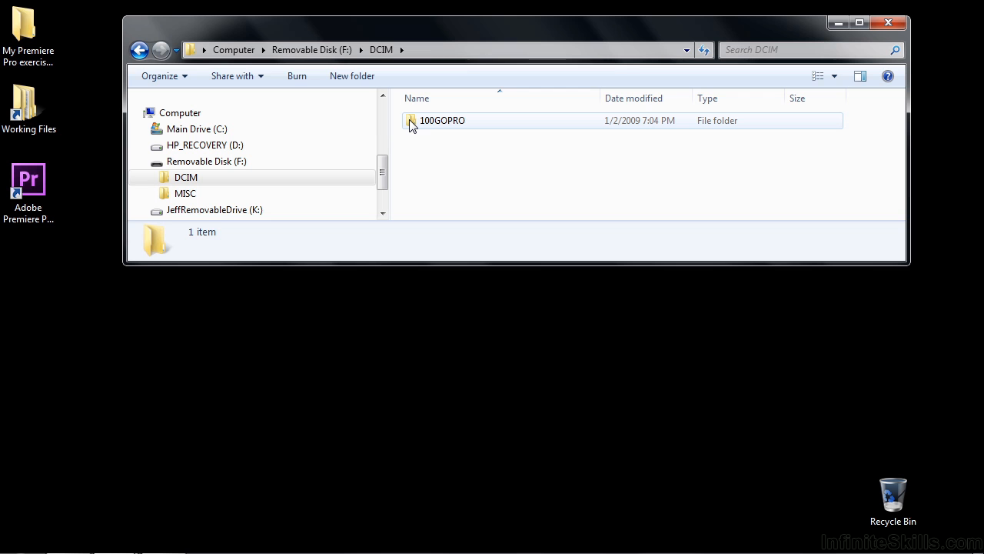
double_click(412, 126)
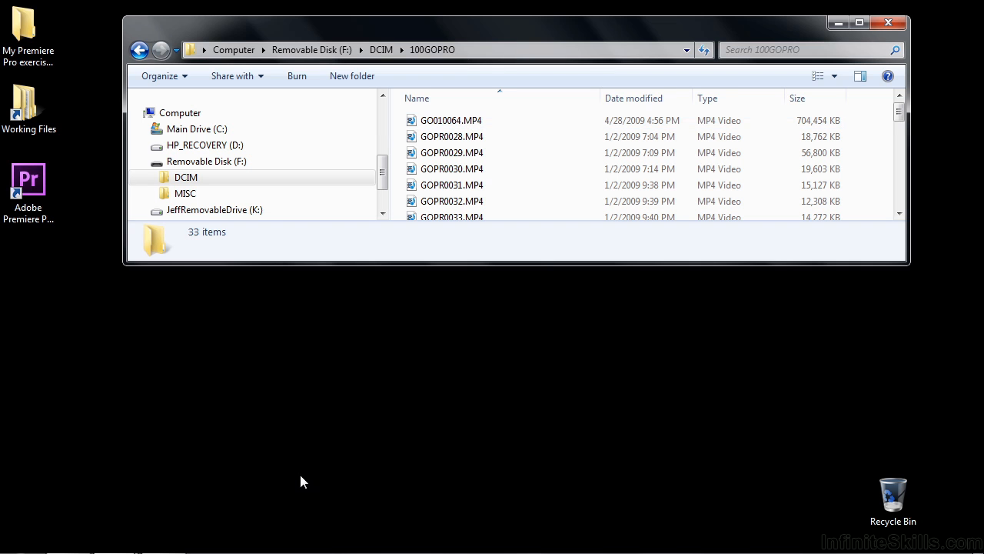
Step: In the Dec 11 shoot Explorer window, expand PRIVATE, AVCHD and BDMV, and examine the files in the STREAM folder
mouse_move(115, 544)
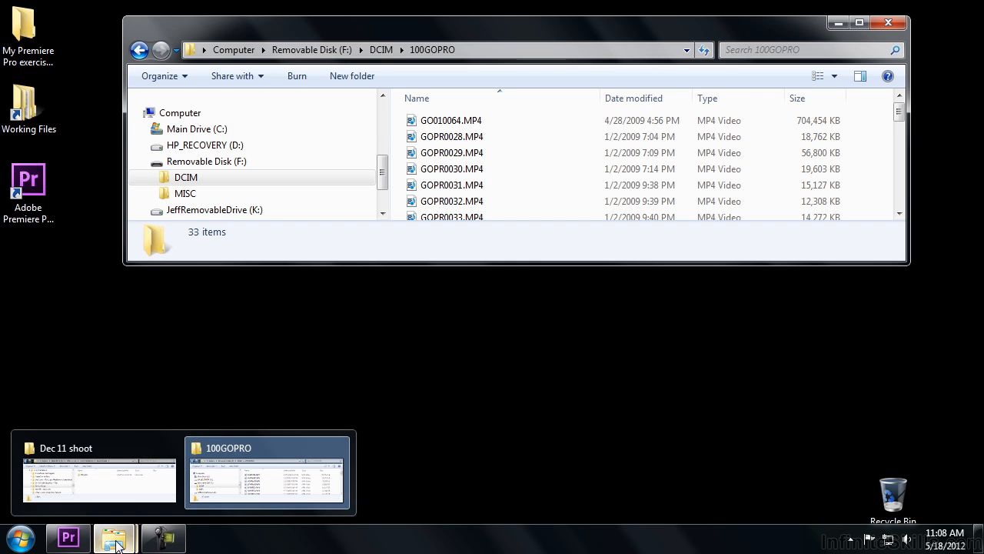
click(113, 451)
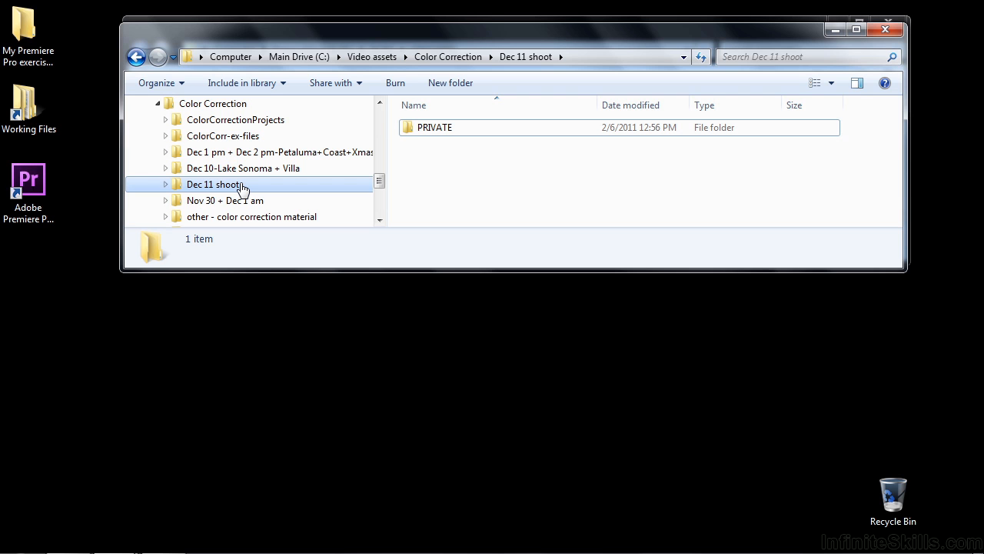
click(165, 184)
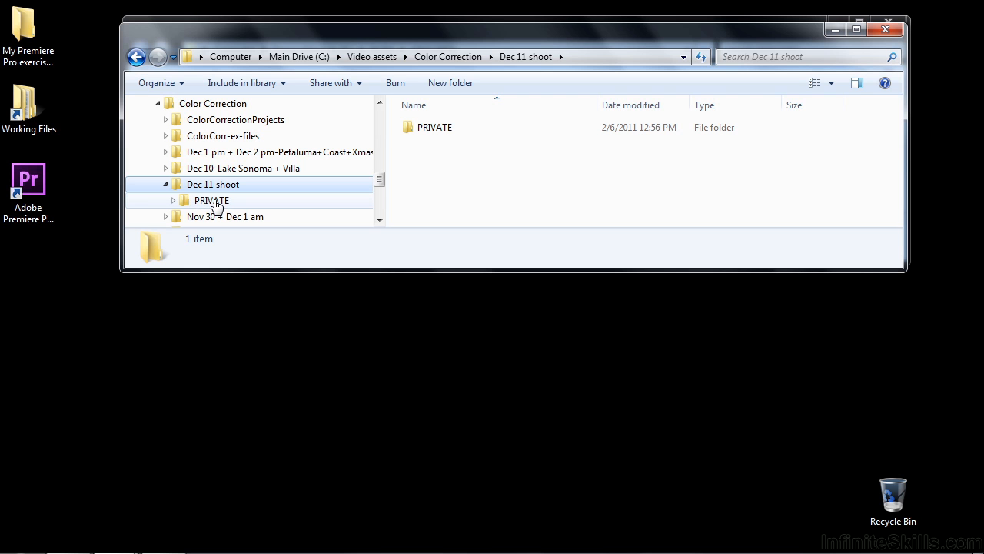
click(174, 200)
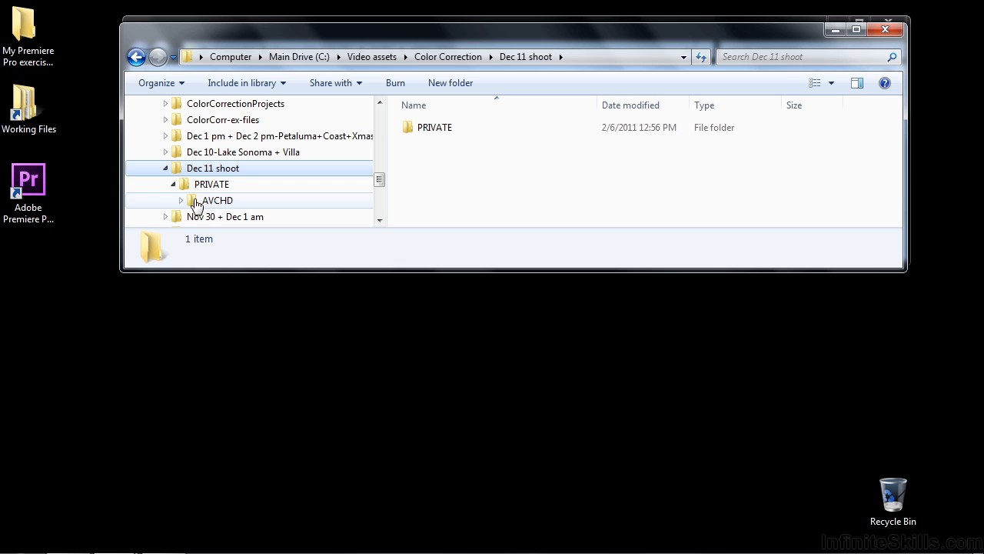
click(181, 201)
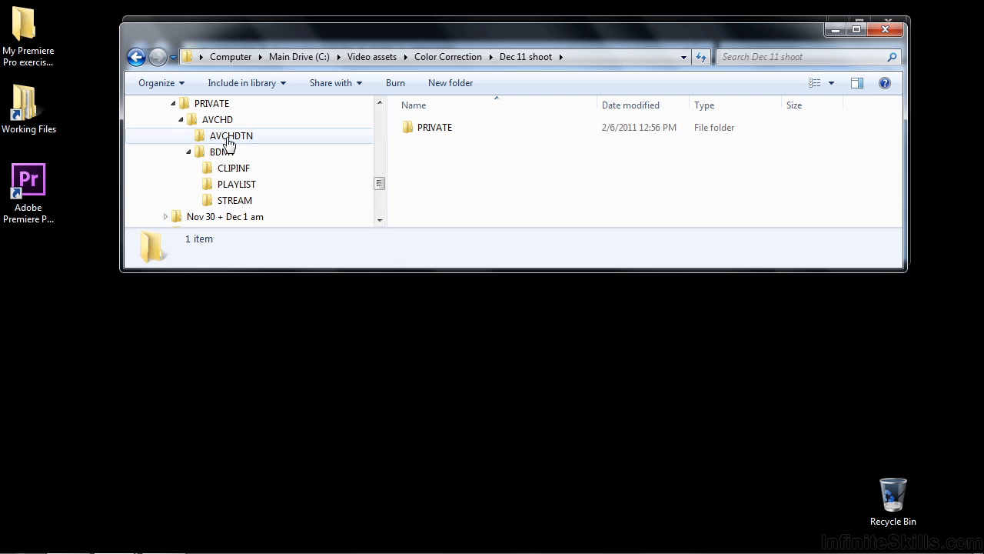
click(225, 201)
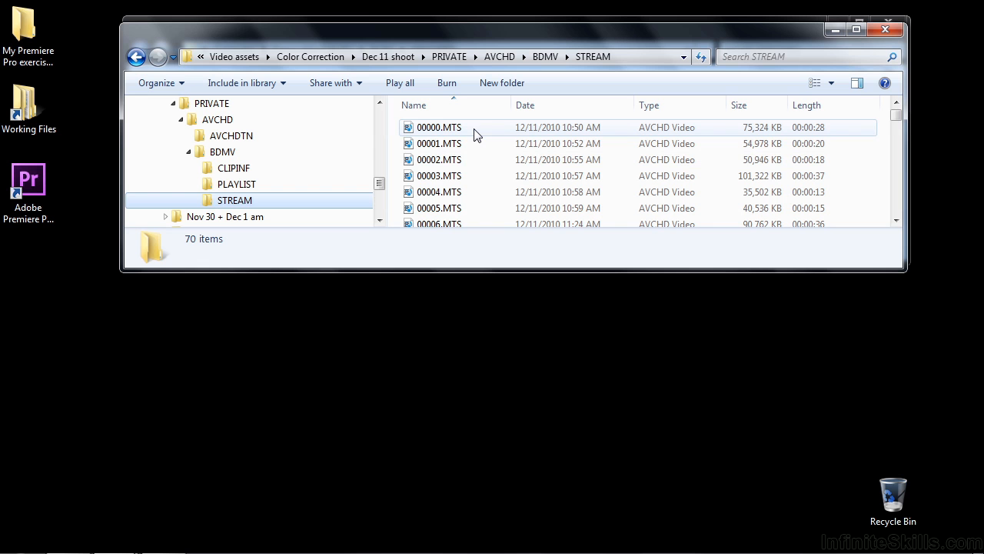
drag(899, 114, 899, 144)
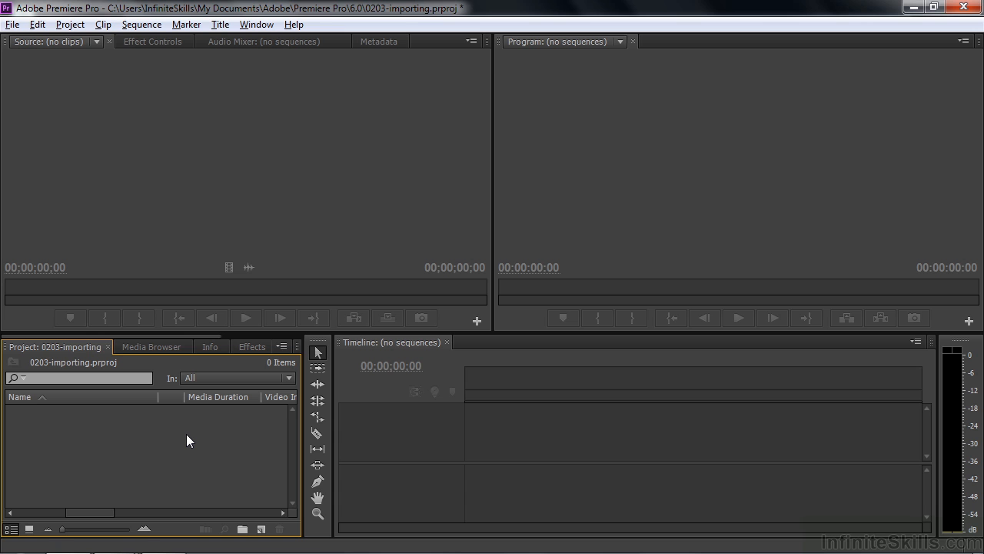
Step: In Premiere Pro's Media Browser, show the clips of F:\DCIM\100GOPRO as thumbnails
click(150, 346)
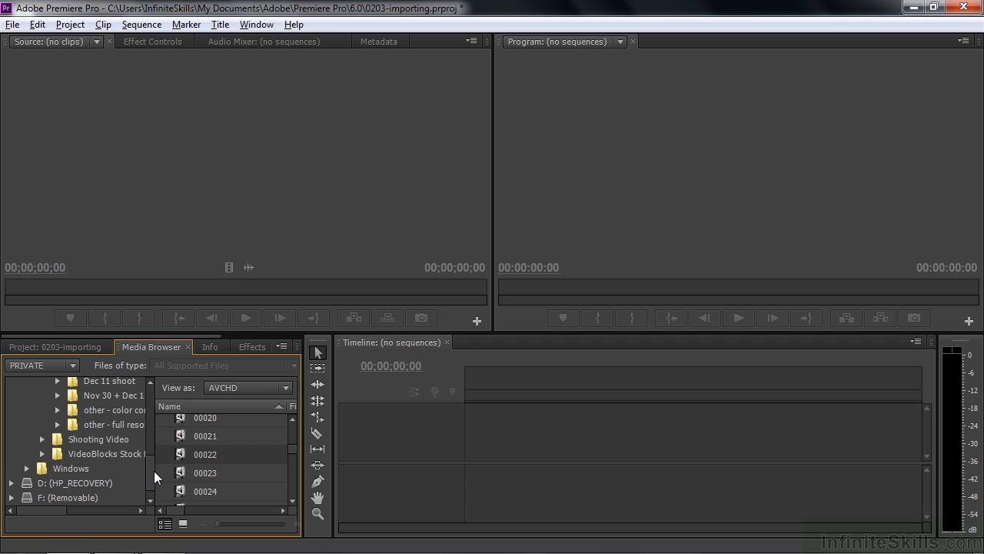
scroll(150, 471, down, 1)
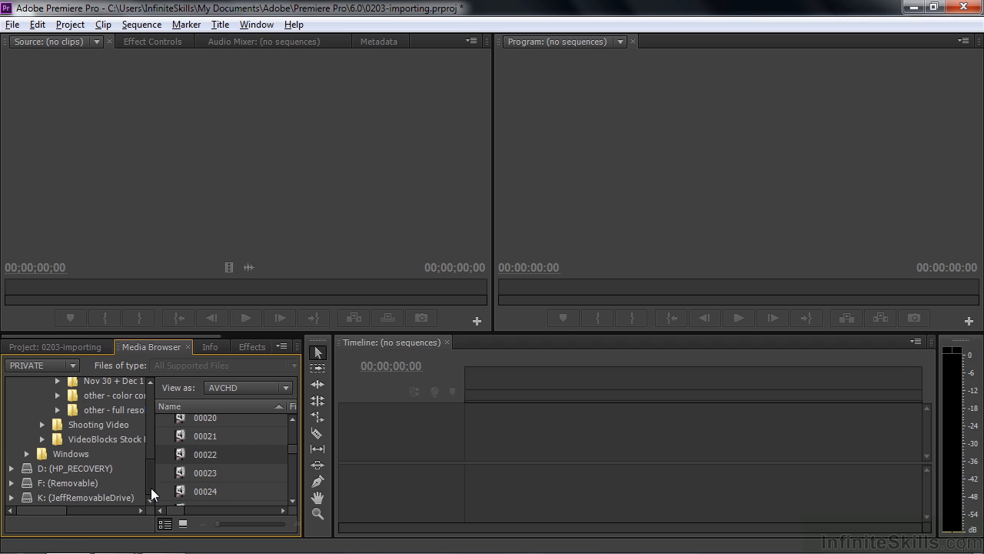
click(12, 483)
click(58, 498)
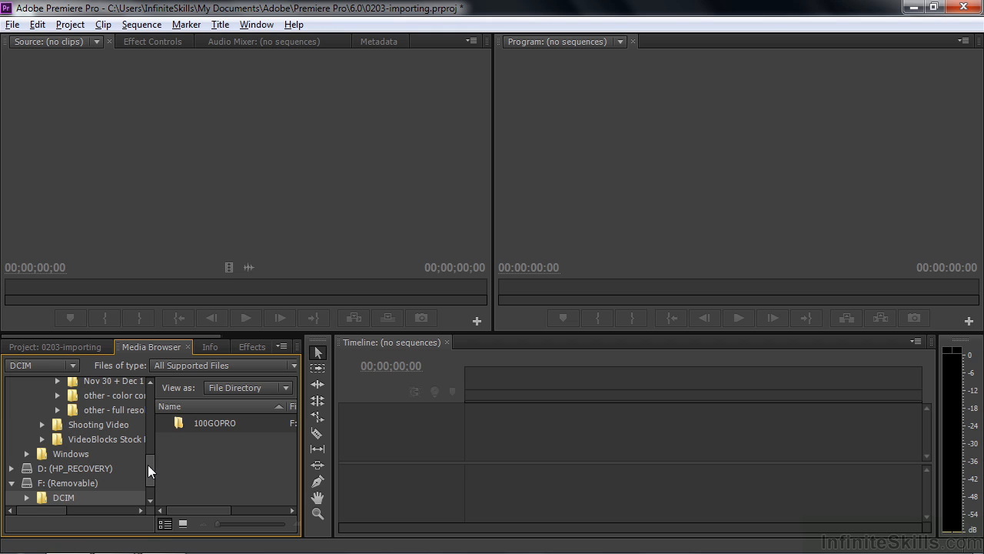
drag(148, 465, 148, 482)
click(27, 468)
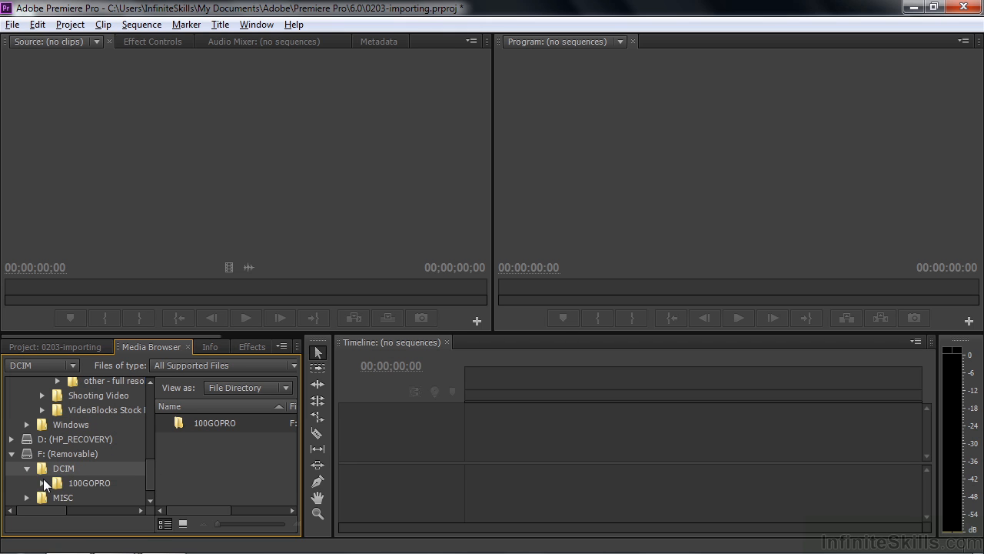
click(56, 482)
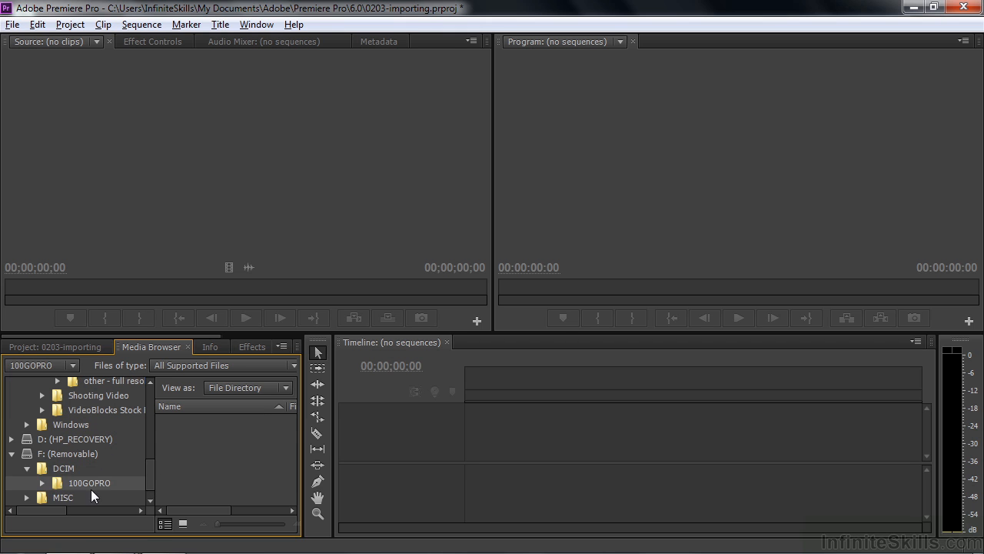
click(183, 526)
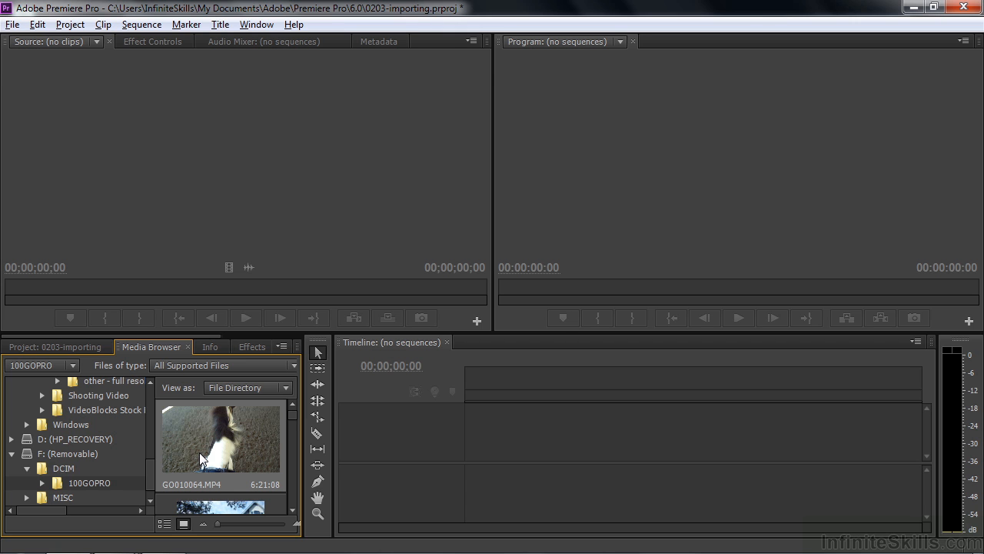
Step: Browse to the PRIVATE folder of Dec 11 shoot, under Color Correction, and look through its AVCHD clips
drag(149, 469, 155, 439)
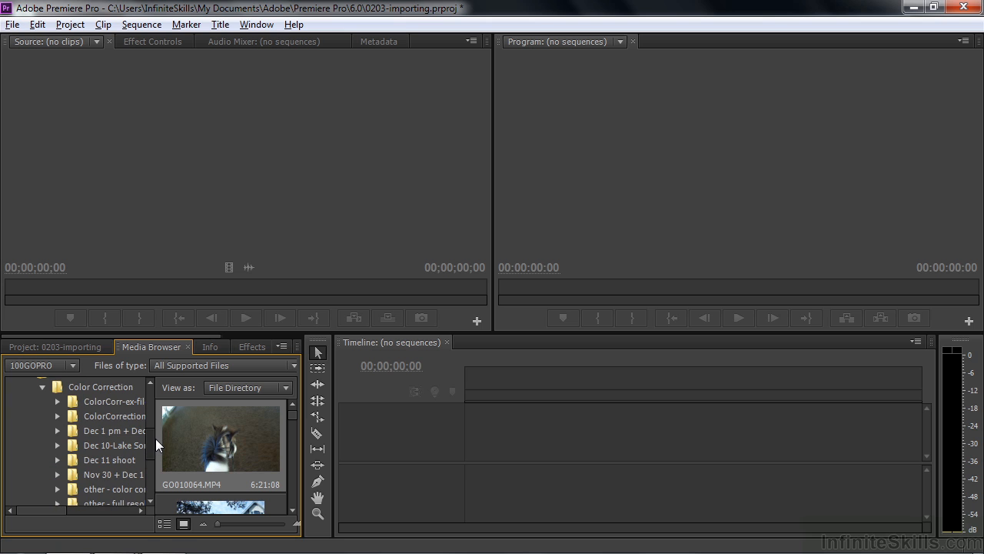
click(82, 459)
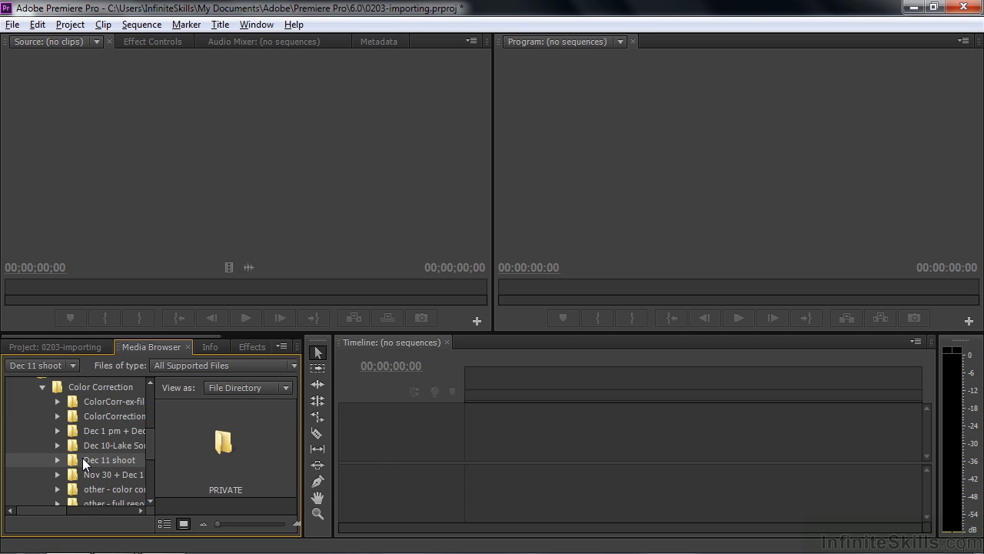
click(57, 459)
click(90, 471)
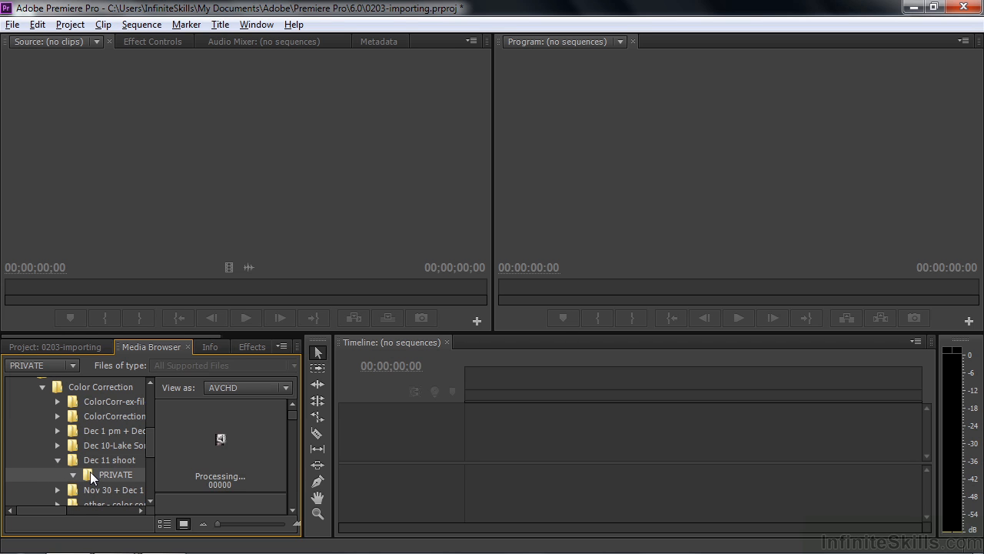
drag(292, 416, 292, 442)
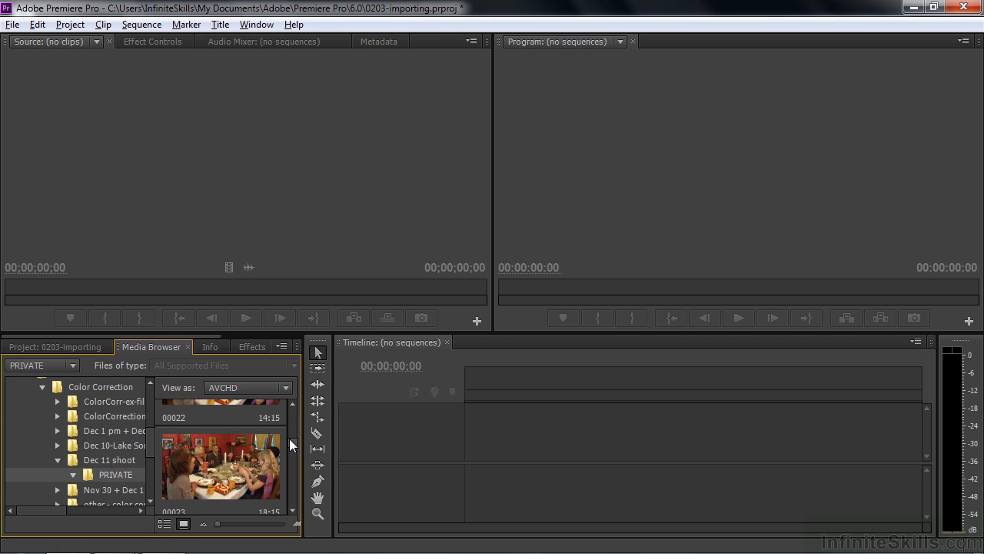
Step: Import AVCHD clip 00023 into the project and check it among the project items
right_click(248, 439)
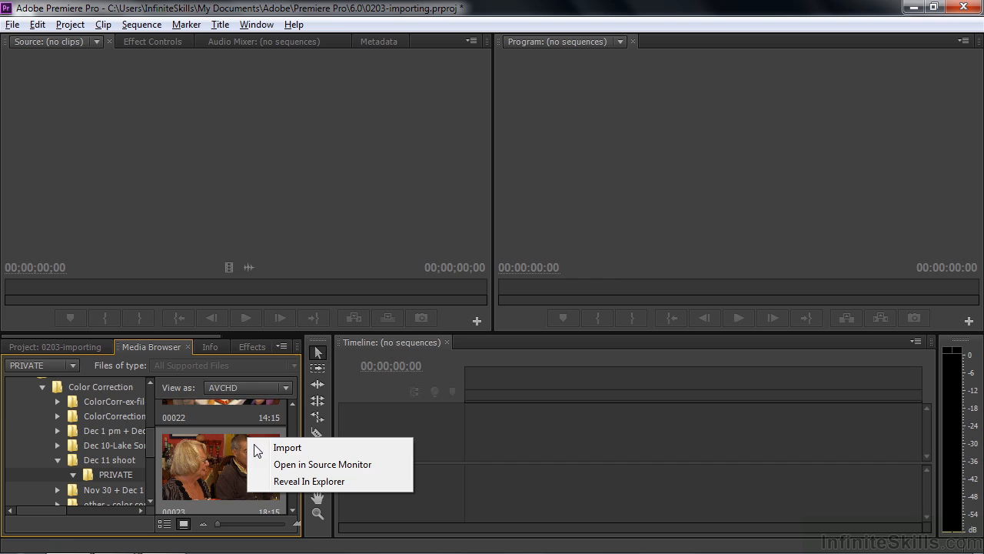
click(288, 448)
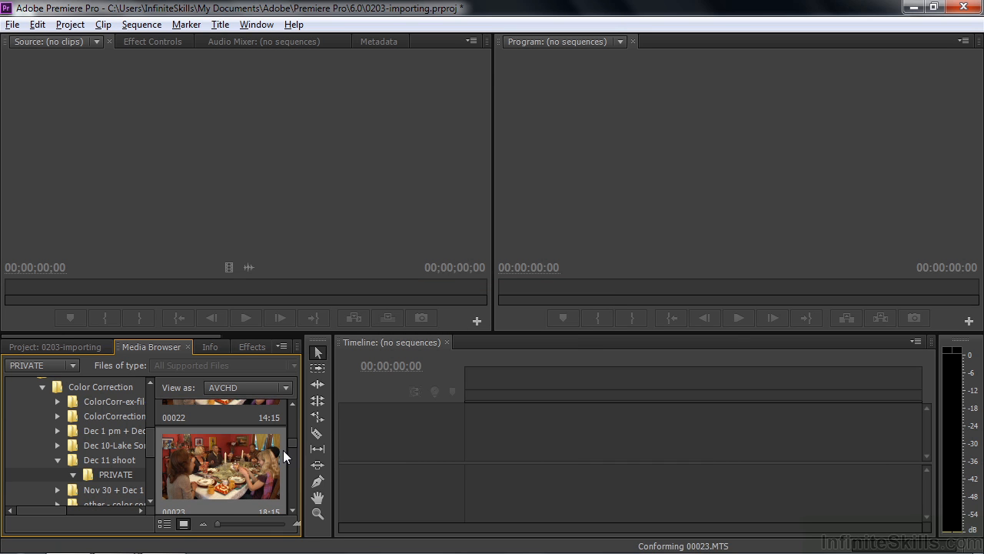
click(55, 346)
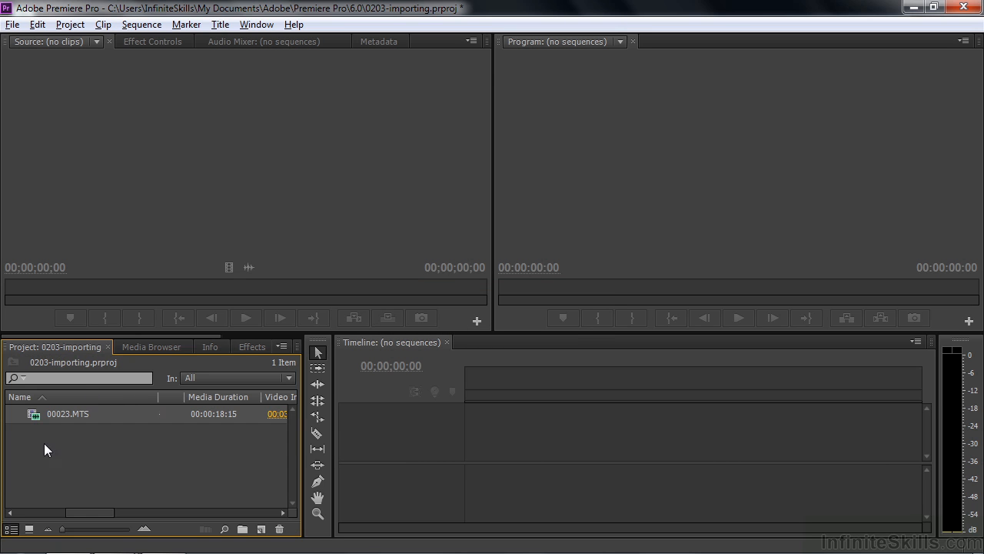
mouse_move(49, 416)
Step: Import scenic-1.mp4 through scenic-6.mp4 from the Digital Juice stock footage folder, and select only scenic-1.mp4 in the project
double_click(35, 463)
drag(276, 33, 384, 55)
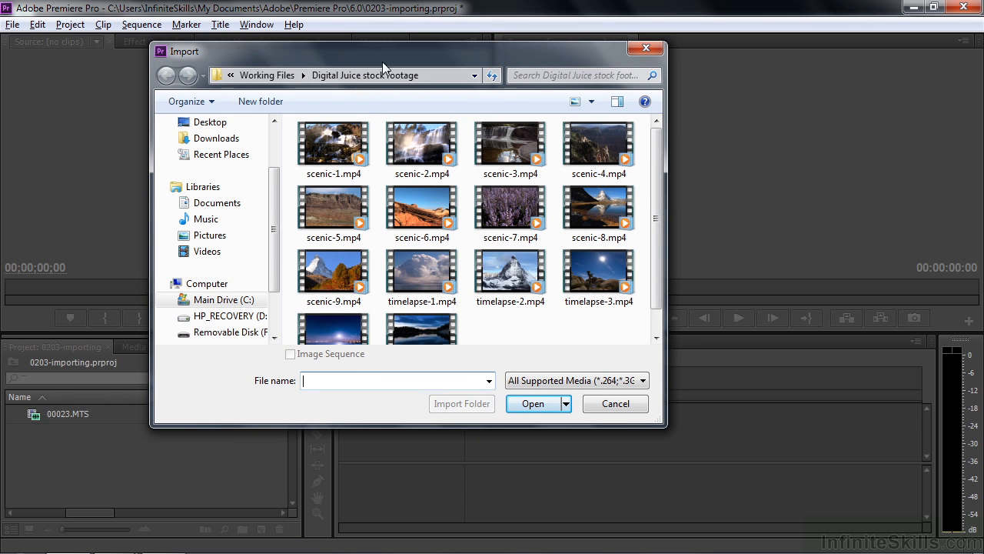
click(329, 150)
shift+click(429, 215)
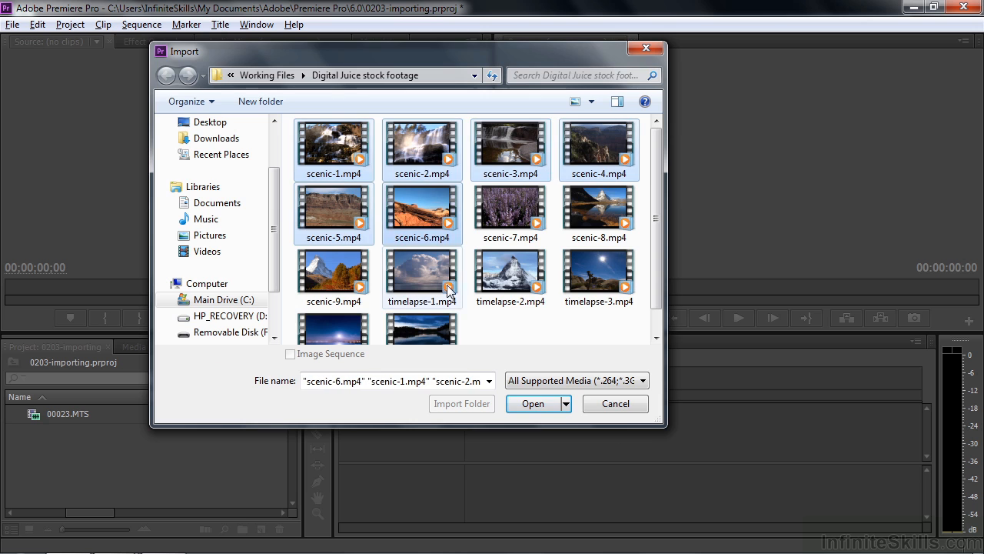
click(533, 404)
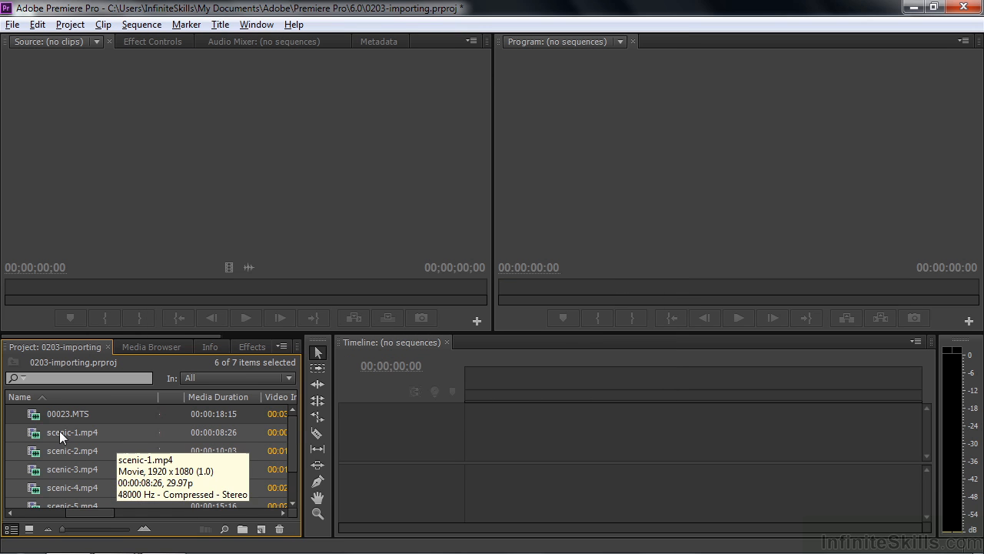
click(34, 436)
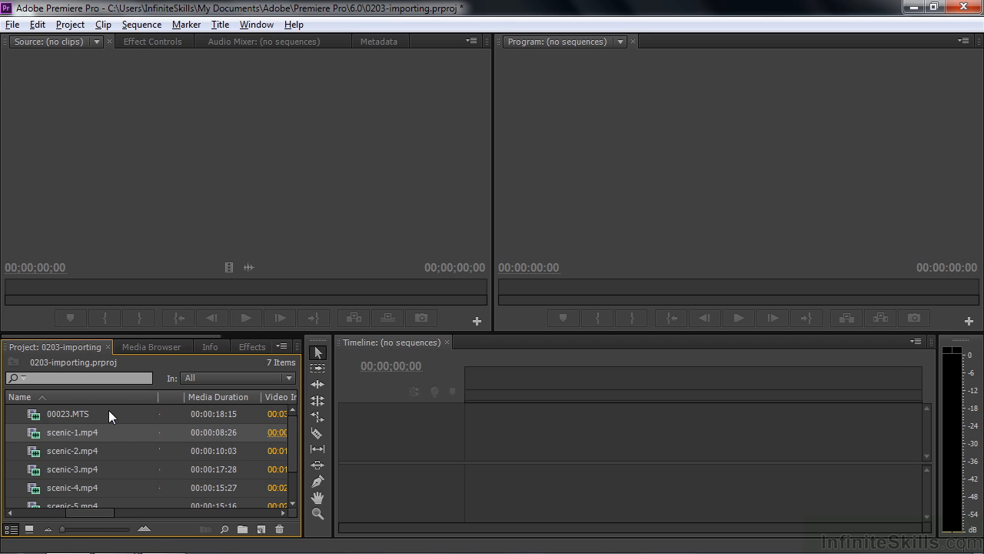
mouse_move(36, 438)
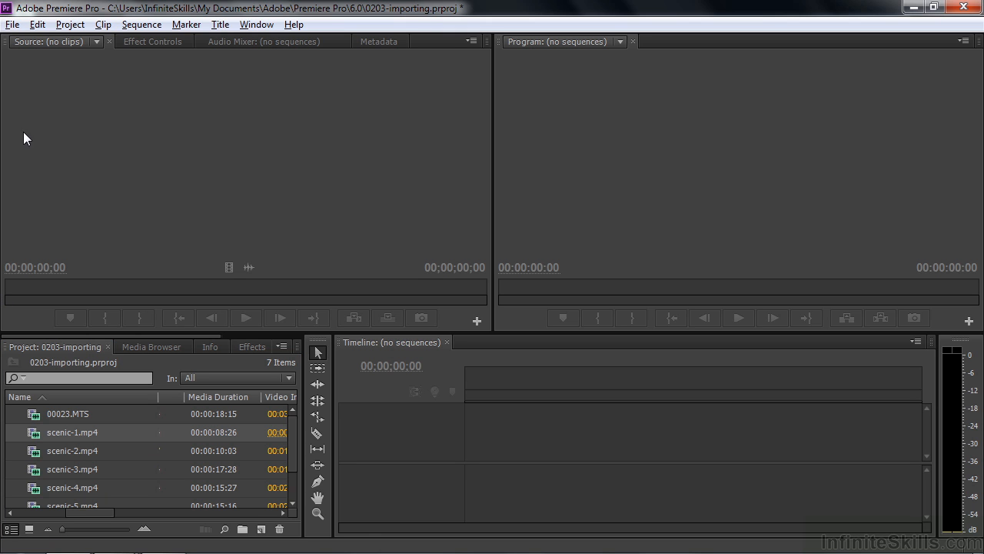
Step: Open the Capture window, play the tape from the connected camera, and pause it at 00:01:46:22
click(14, 26)
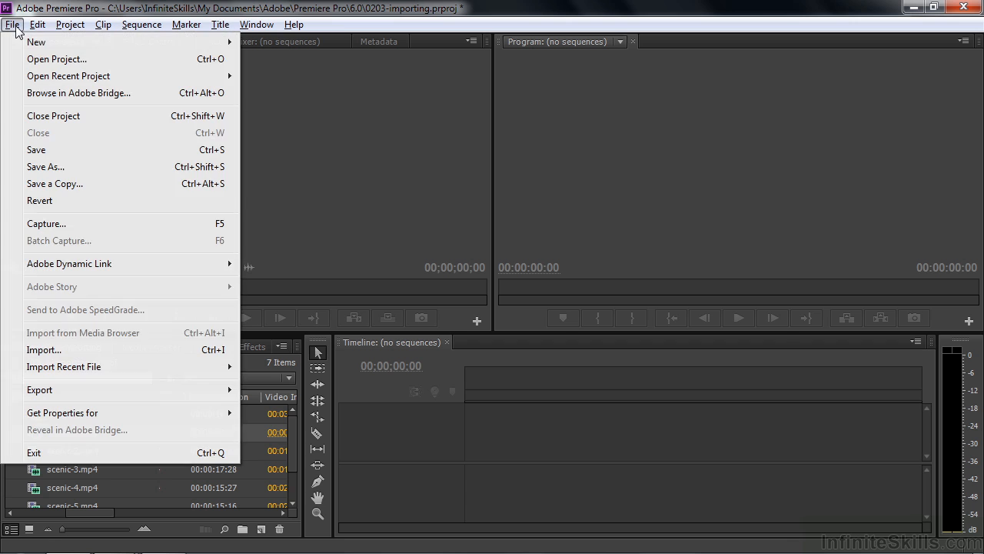
click(56, 223)
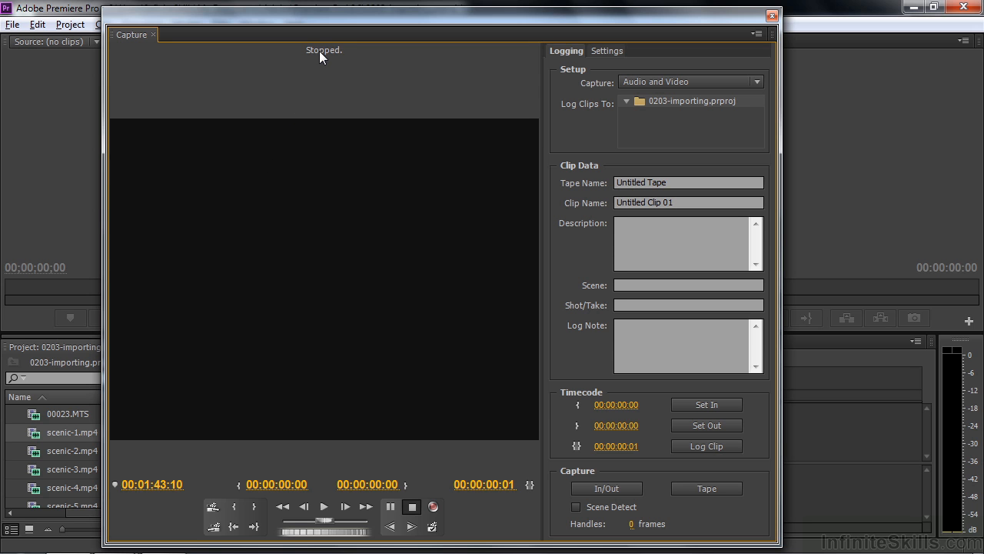
click(324, 506)
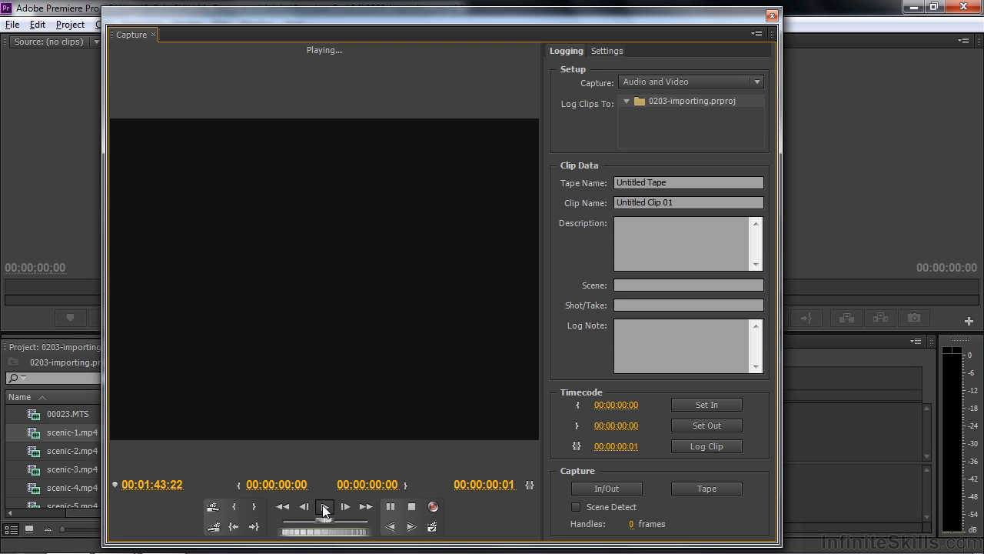
click(390, 506)
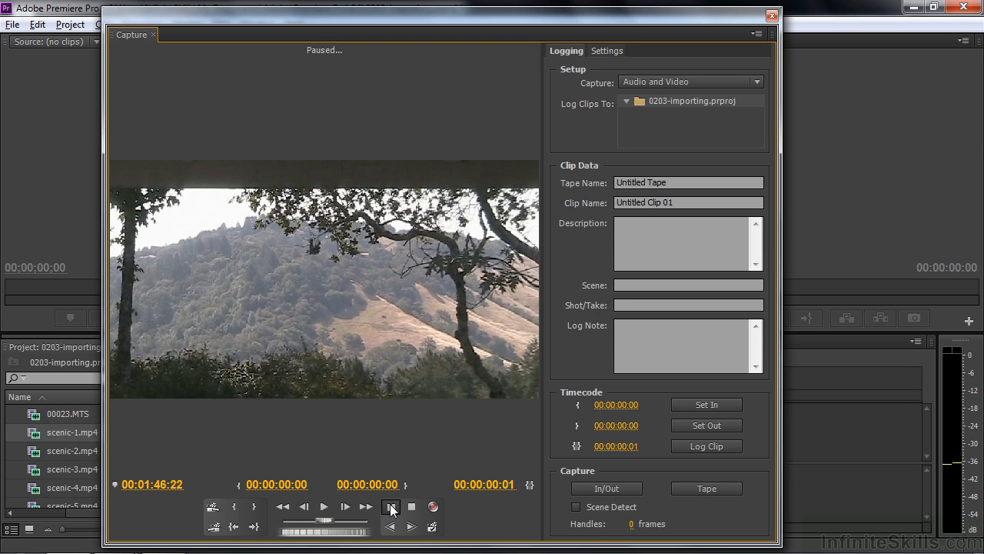